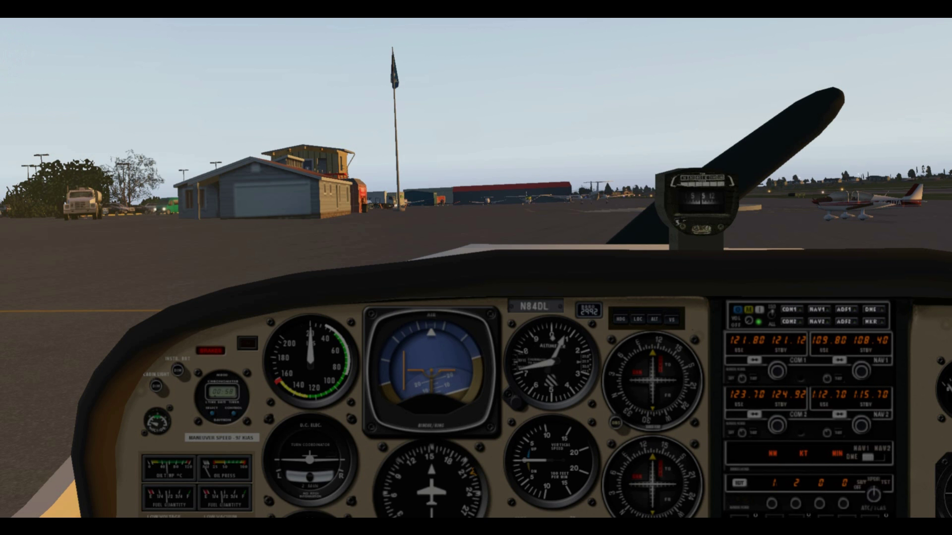
# Pop out both audio panels, set them to receive COM1 only, and enable observer audio
pyautogui.moveTo(375, 260); pyautogui.dragTo(516, 227)
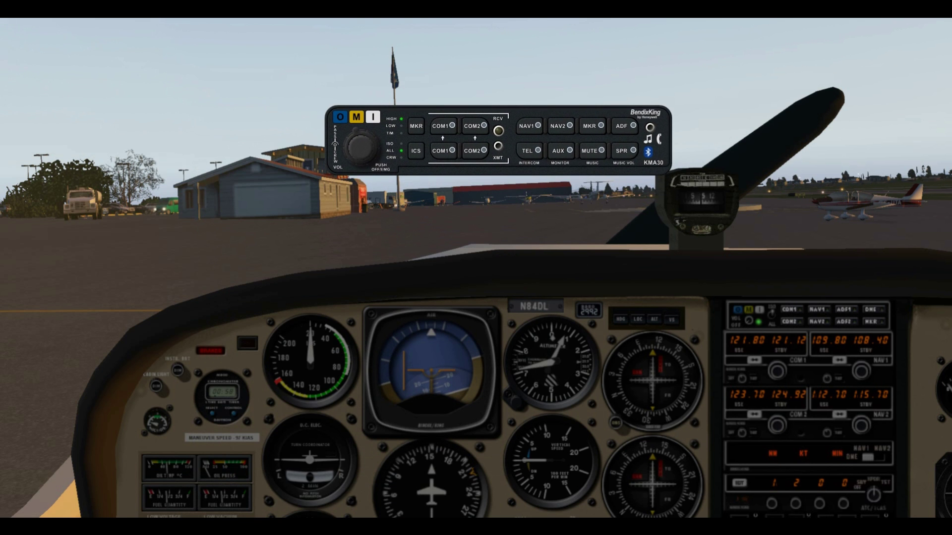
pyautogui.moveTo(374, 319); pyautogui.dragTo(520, 226)
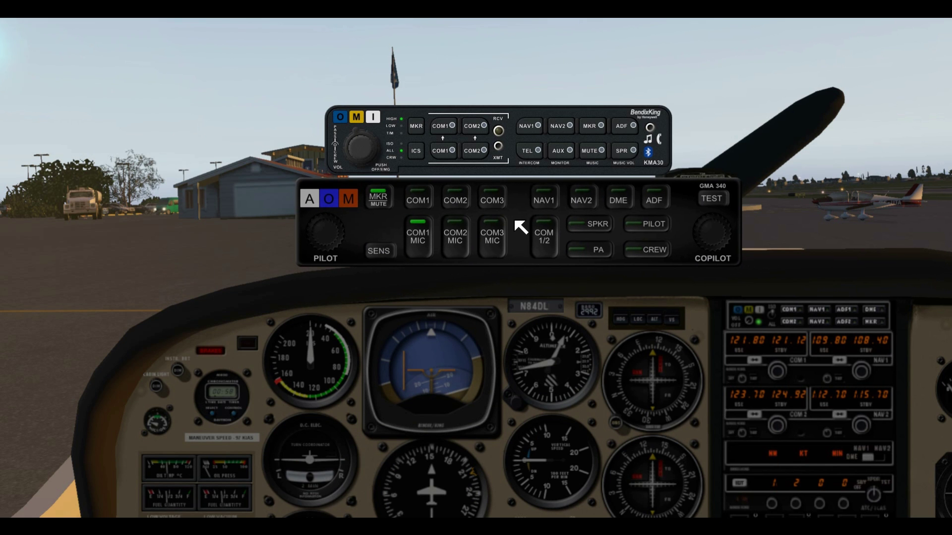
pyautogui.click(416, 197)
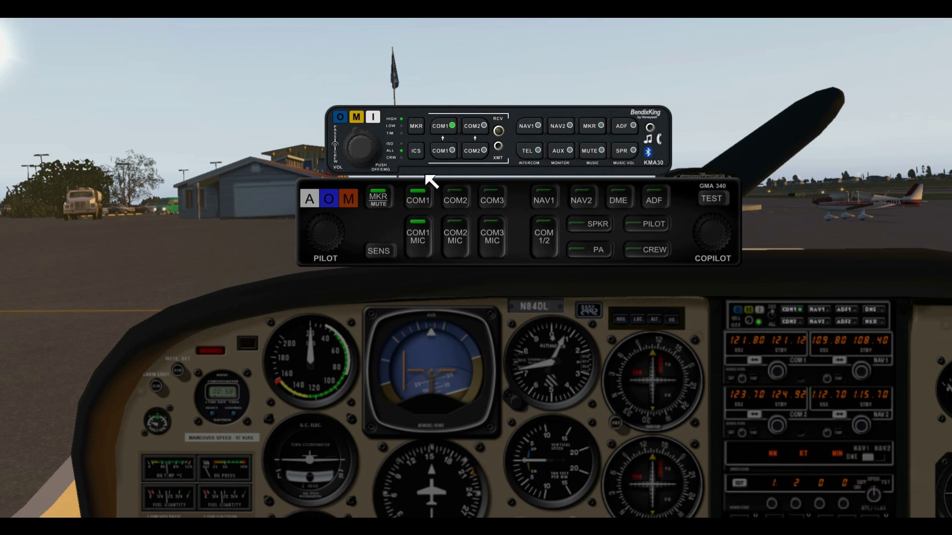
pyautogui.click(448, 196)
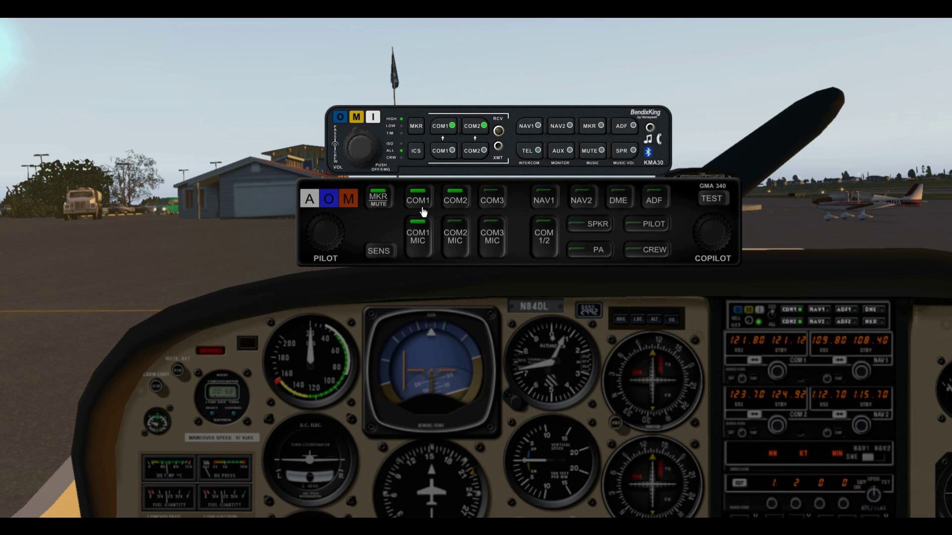
pyautogui.click(452, 198)
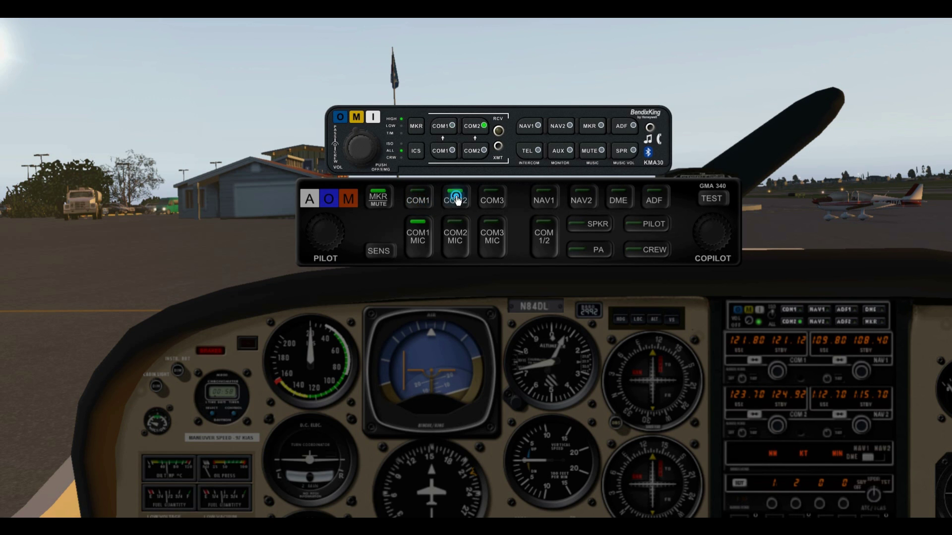
pyautogui.click(418, 200)
pyautogui.click(418, 201)
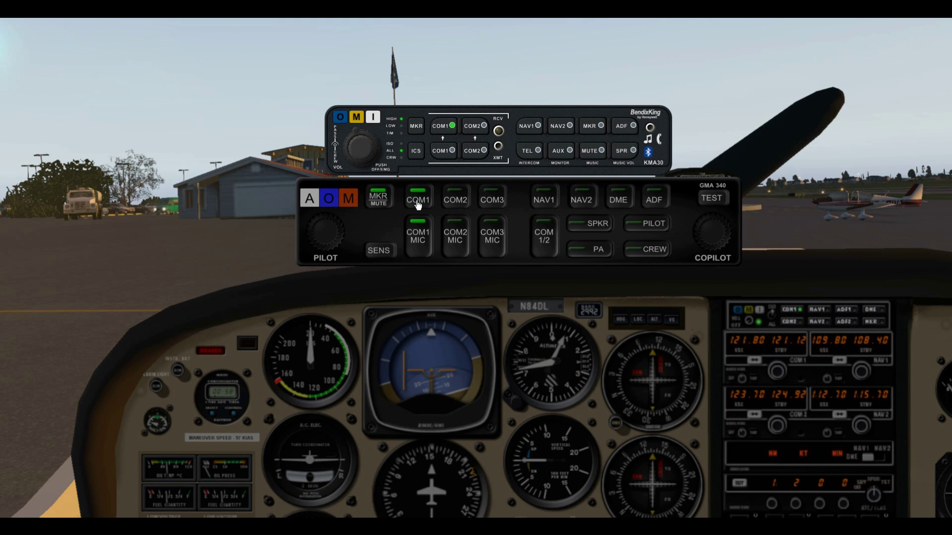
pyautogui.moveTo(510, 139)
pyautogui.mouseDown()
pyautogui.moveTo(508, 258)
pyautogui.moveTo(494, 101)
pyautogui.moveTo(502, 143)
pyautogui.mouseUp()
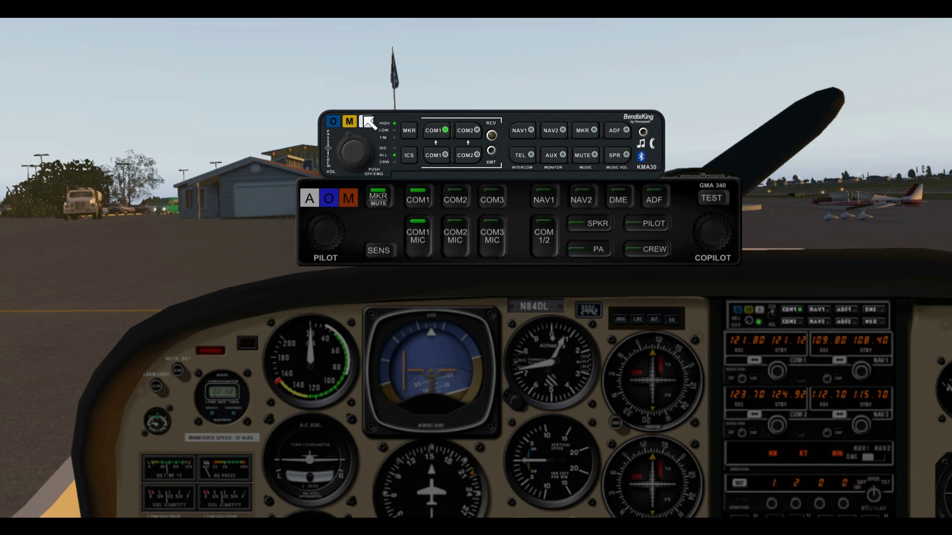
pyautogui.click(331, 123)
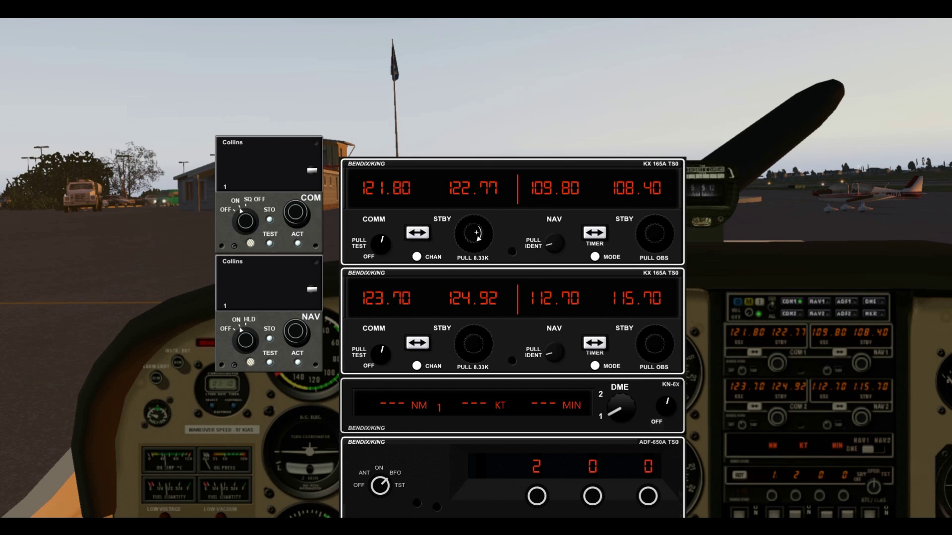
# Make COM1 122.80 and NAV1 108.40 the active frequencies
pyautogui.scroll(2, 476, 233)
pyautogui.scroll(-1, 469, 235)
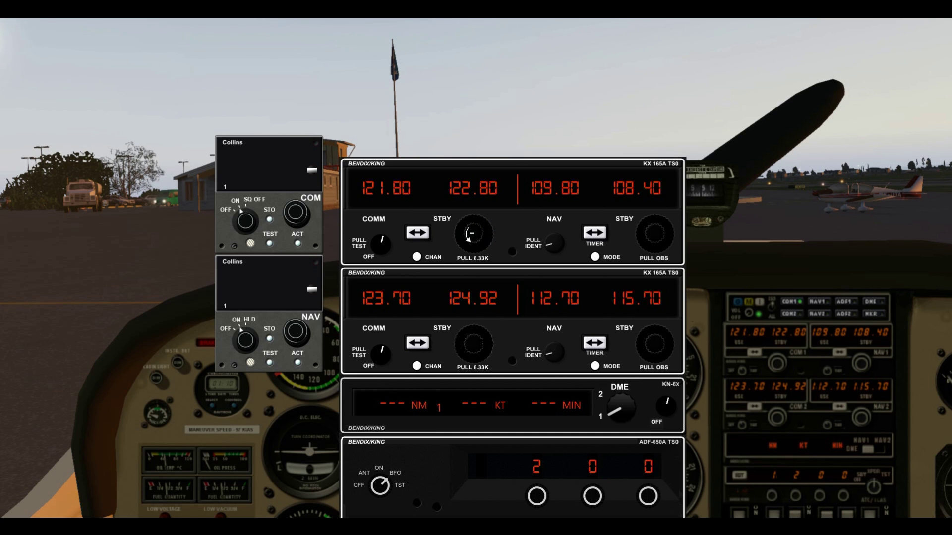
pyautogui.click(418, 233)
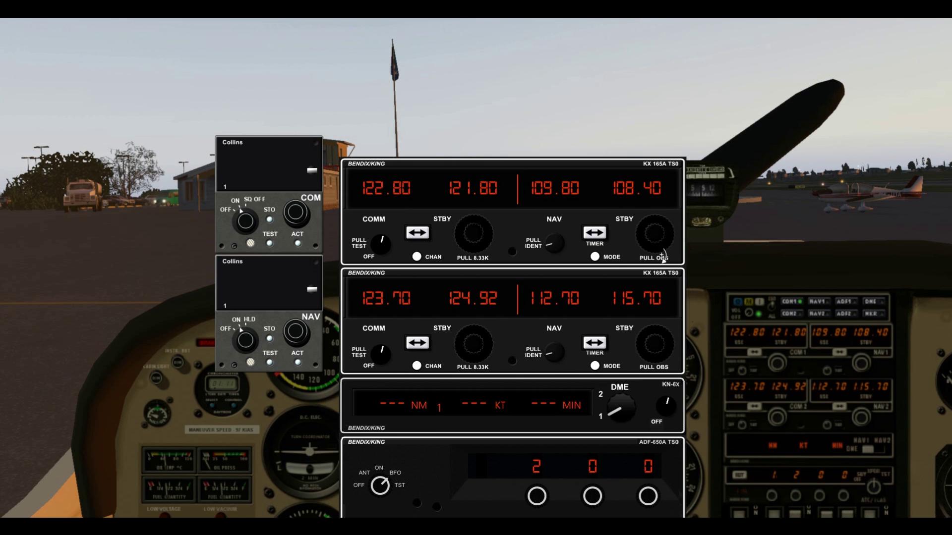
pyautogui.click(597, 234)
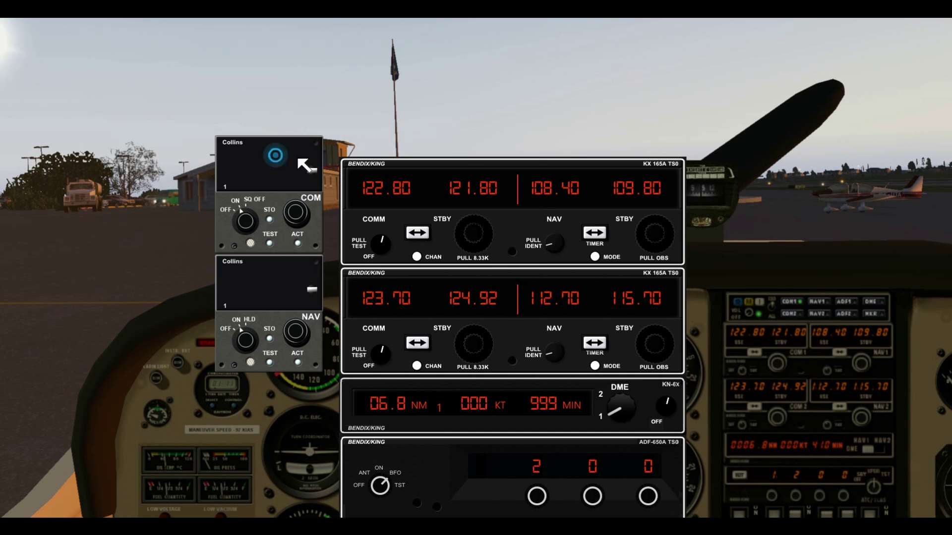
# Drag the Collins COM and NAV radio windows aside, then back to the left
pyautogui.moveTo(280, 158); pyautogui.dragTo(497, 180)
pyautogui.moveTo(270, 273); pyautogui.dragTo(601, 180)
pyautogui.moveTo(497, 219); pyautogui.dragTo(222, 241)
pyautogui.moveTo(638, 199); pyautogui.dragTo(276, 382)
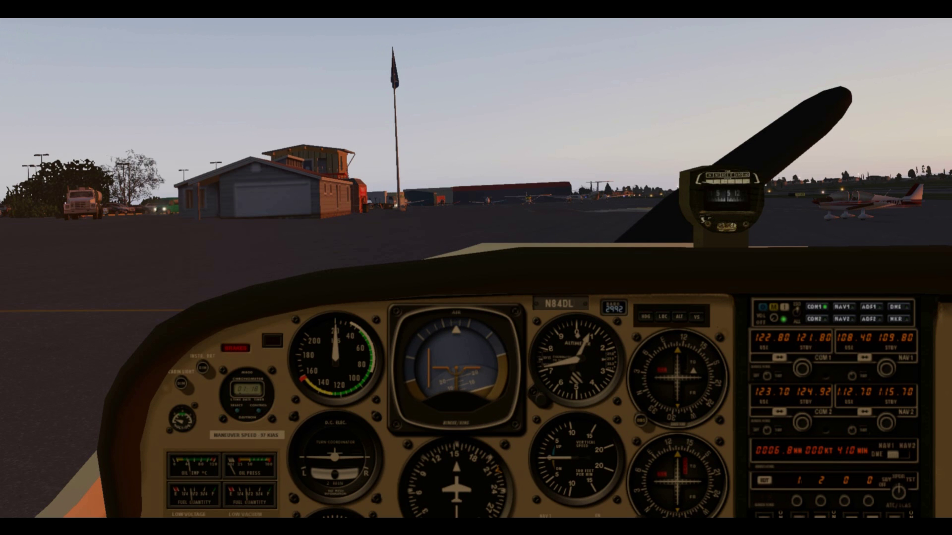
# Pop out the NAV 1 radio and course deviation indicator and position them over the windshield
pyautogui.moveTo(510, 340); pyautogui.dragTo(530, 444)
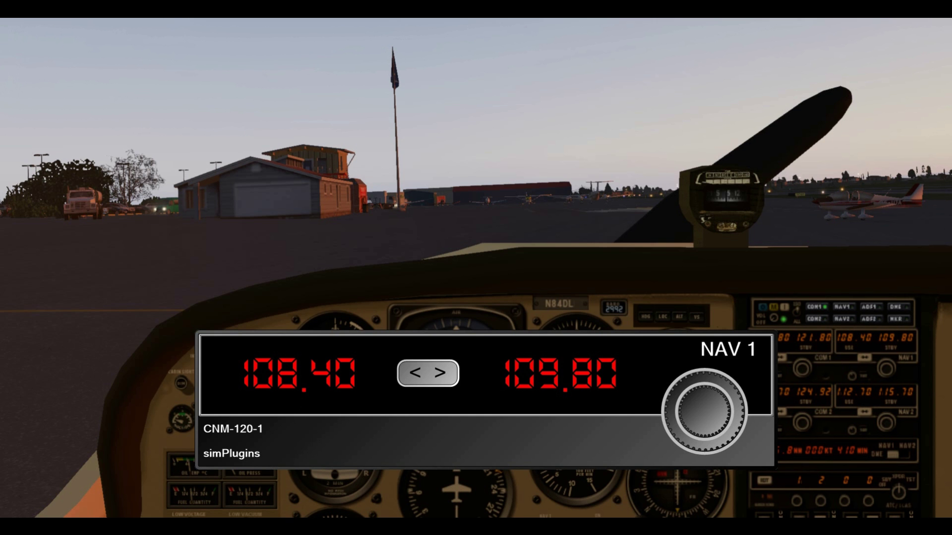
pyautogui.click(677, 491)
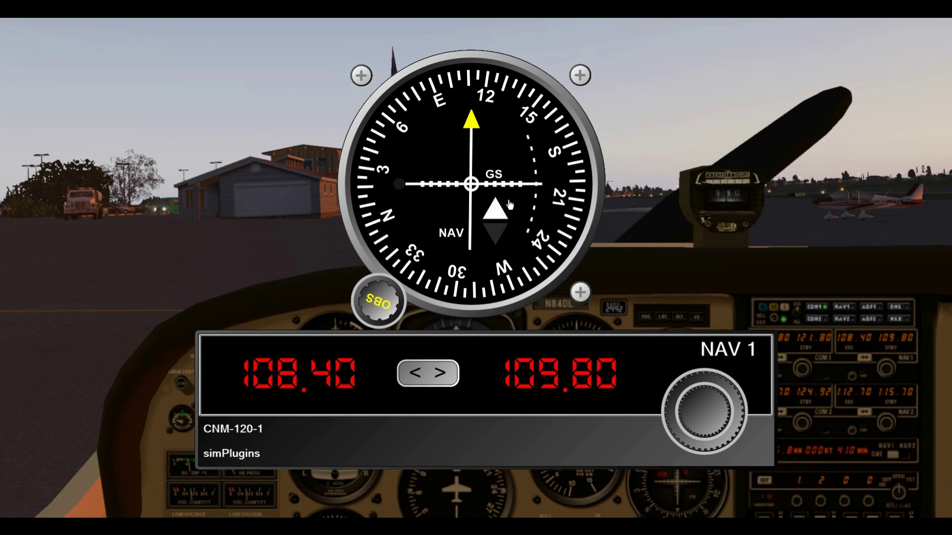
pyautogui.moveTo(475, 440); pyautogui.dragTo(379, 481)
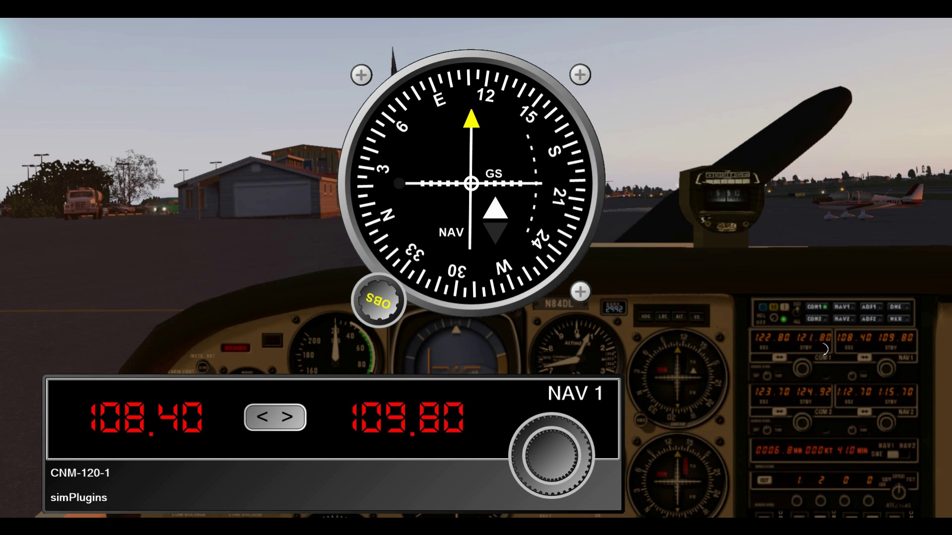
pyautogui.moveTo(361, 488); pyautogui.dragTo(531, 466)
pyautogui.moveTo(496, 202); pyautogui.dragTo(506, 201)
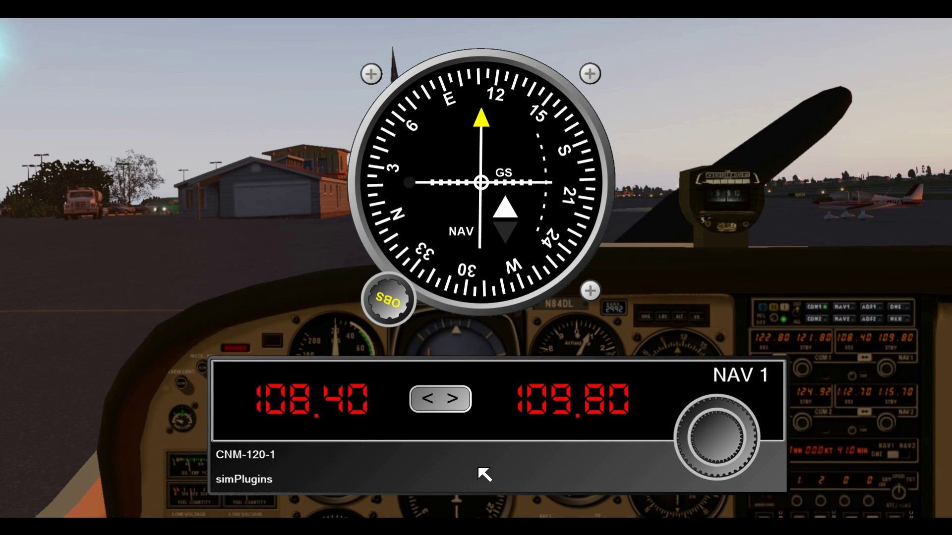
pyautogui.moveTo(483, 473); pyautogui.dragTo(468, 474)
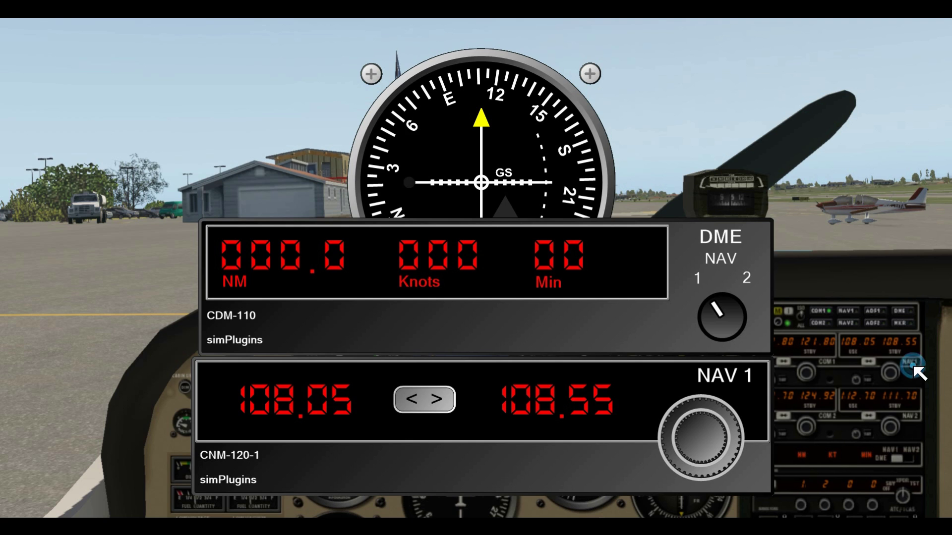
# Set NAV1 standby to 108.40 and swap it to active, bringing the DME to 6.8 NM
pyautogui.scroll(-3, 920, 373)
pyautogui.scroll(1, 919, 372)
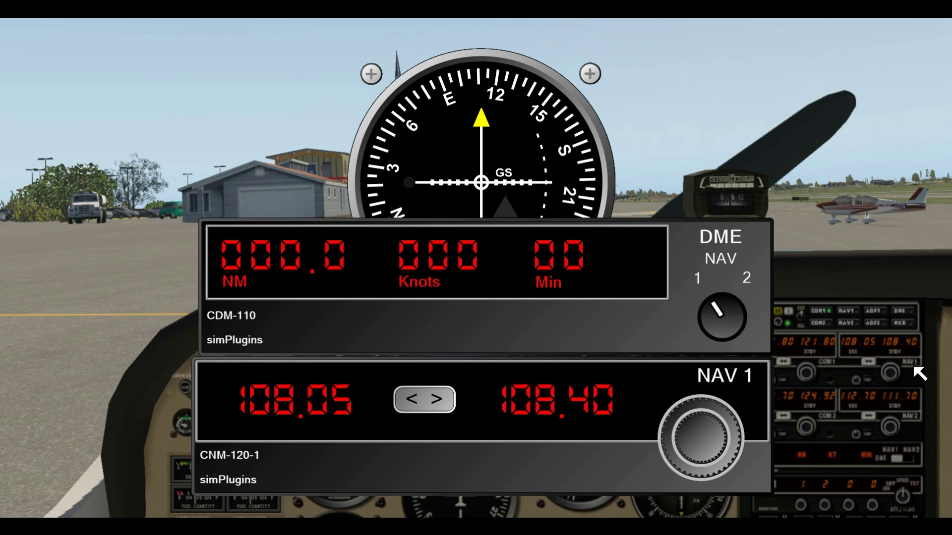
pyautogui.click(919, 373)
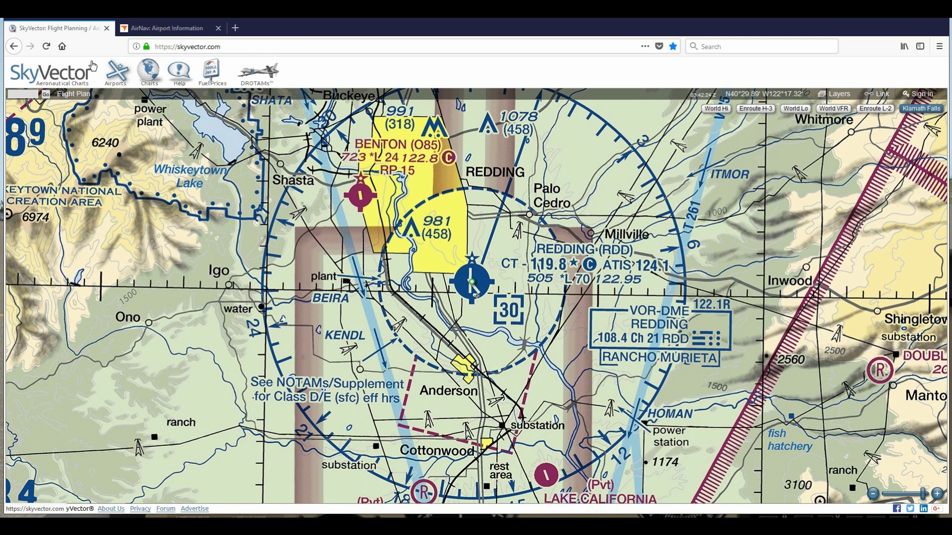
# Switch to the AirNav airport lookup tab with krdd entered
pyautogui.click(169, 28)
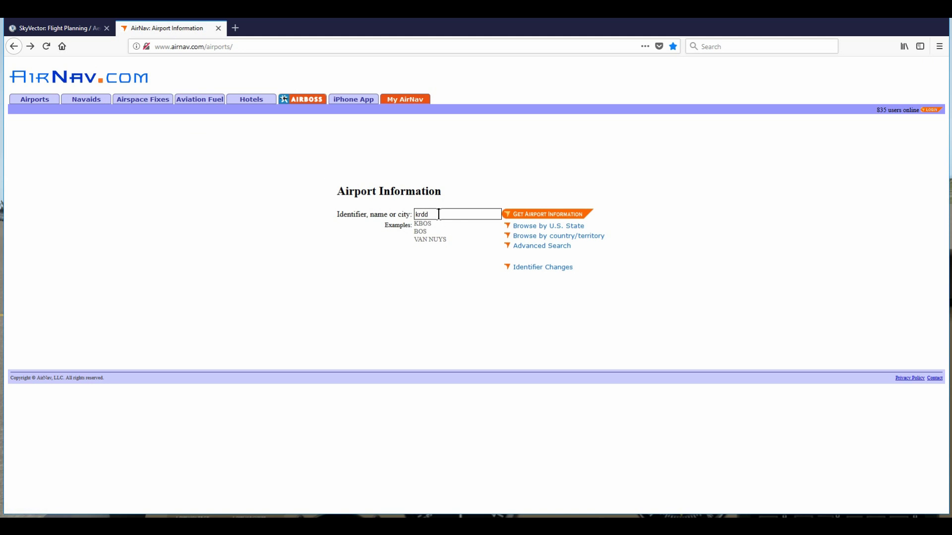
# Look up KRDD on AirNav, confirm REDDING VOR/DME at 108.40, then return to SkyVector
pyautogui.click(546, 216)
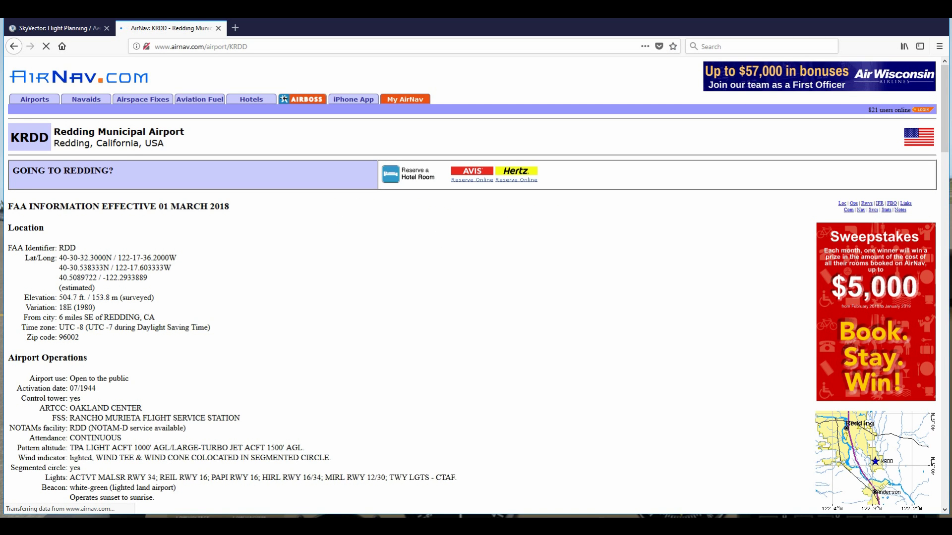
pyautogui.moveTo(948, 137); pyautogui.dragTo(948, 219)
pyautogui.scroll(-2, 947, 220)
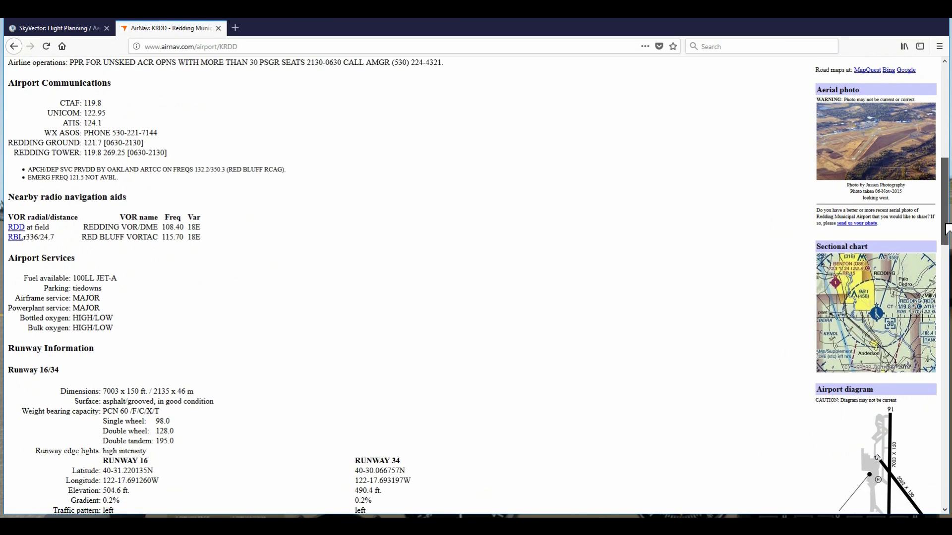
pyautogui.click(68, 30)
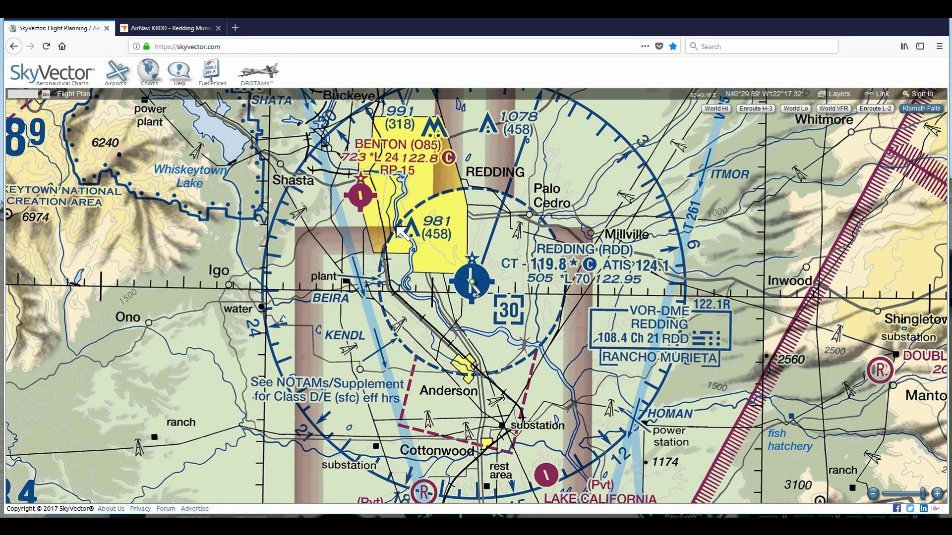
pyautogui.moveTo(477, 283)
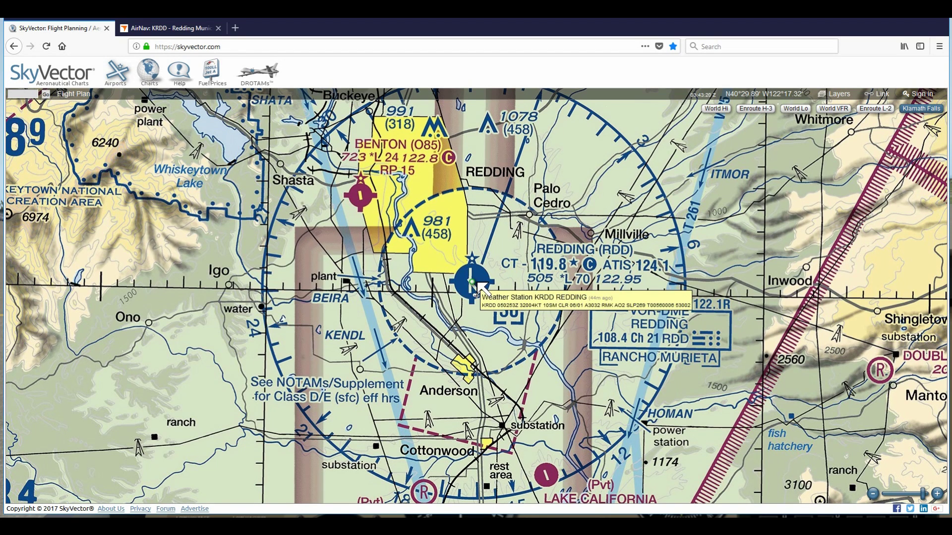